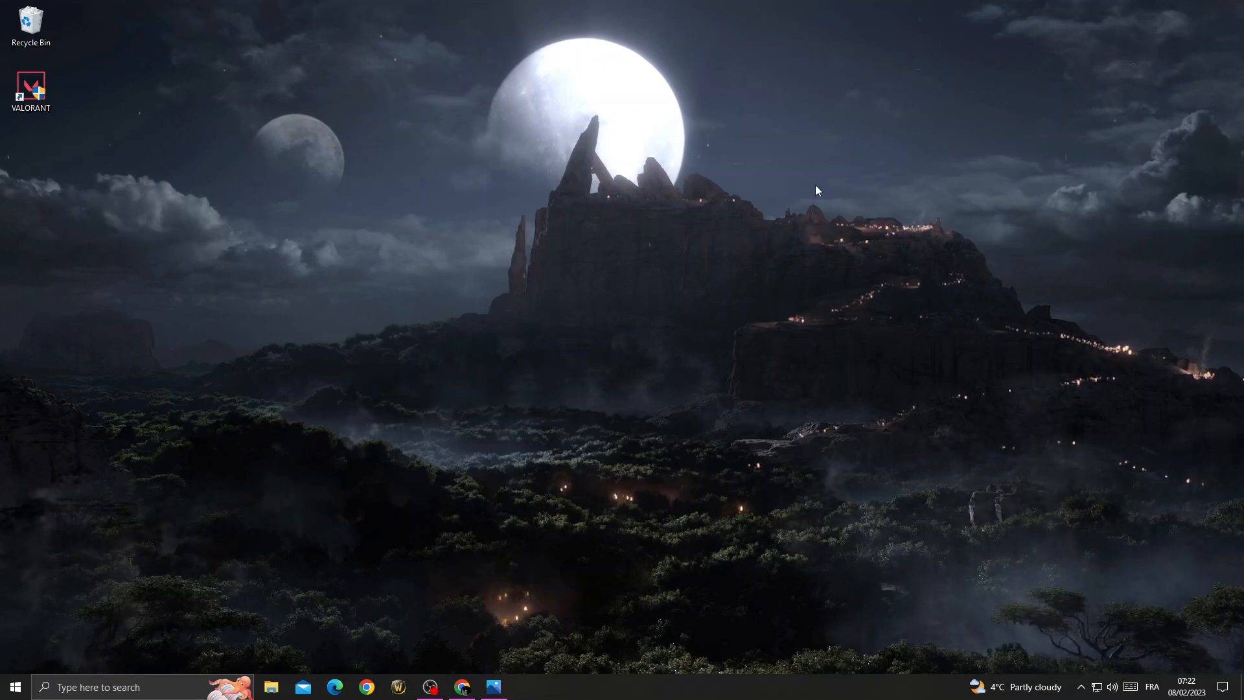
View the error code 59 screenshot, then launch the Services app from Windows Search.
click(495, 686)
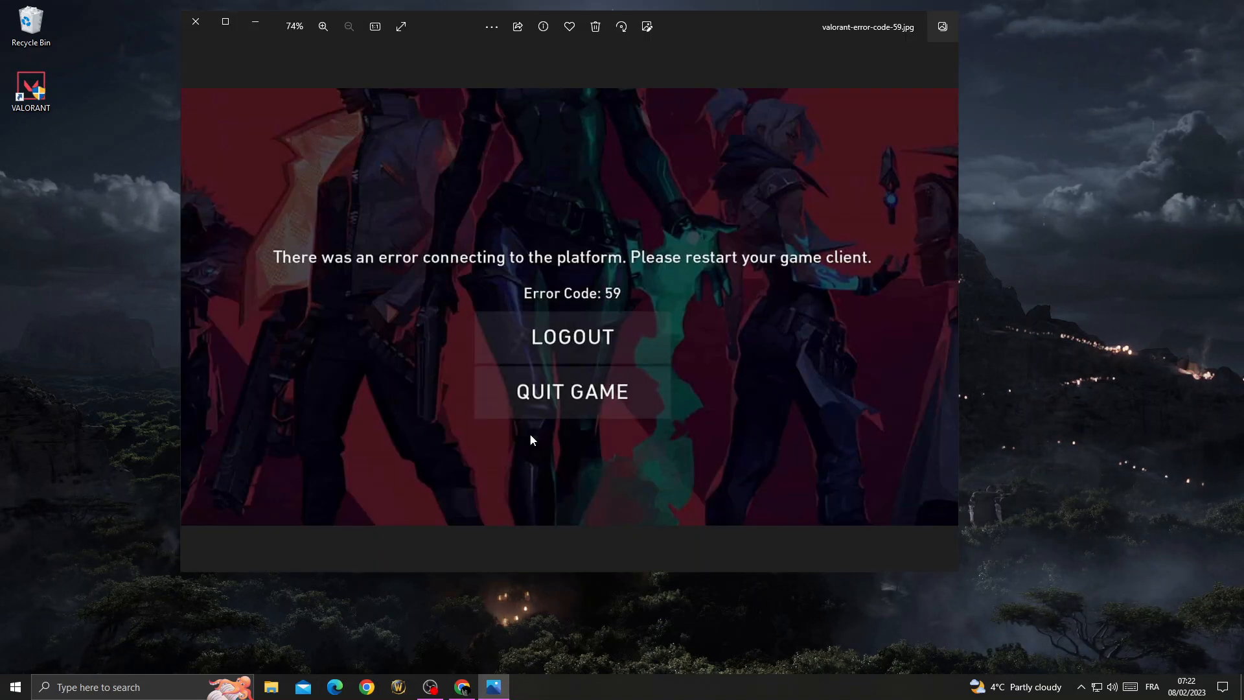
click(260, 21)
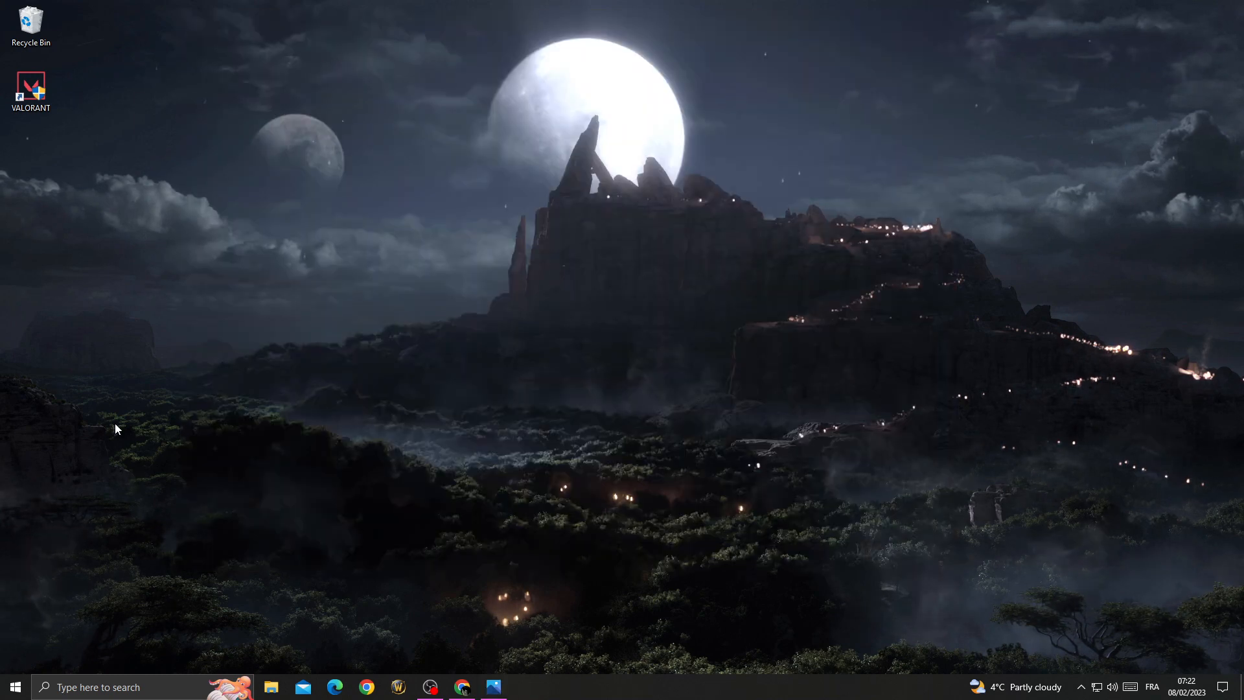
click(116, 687)
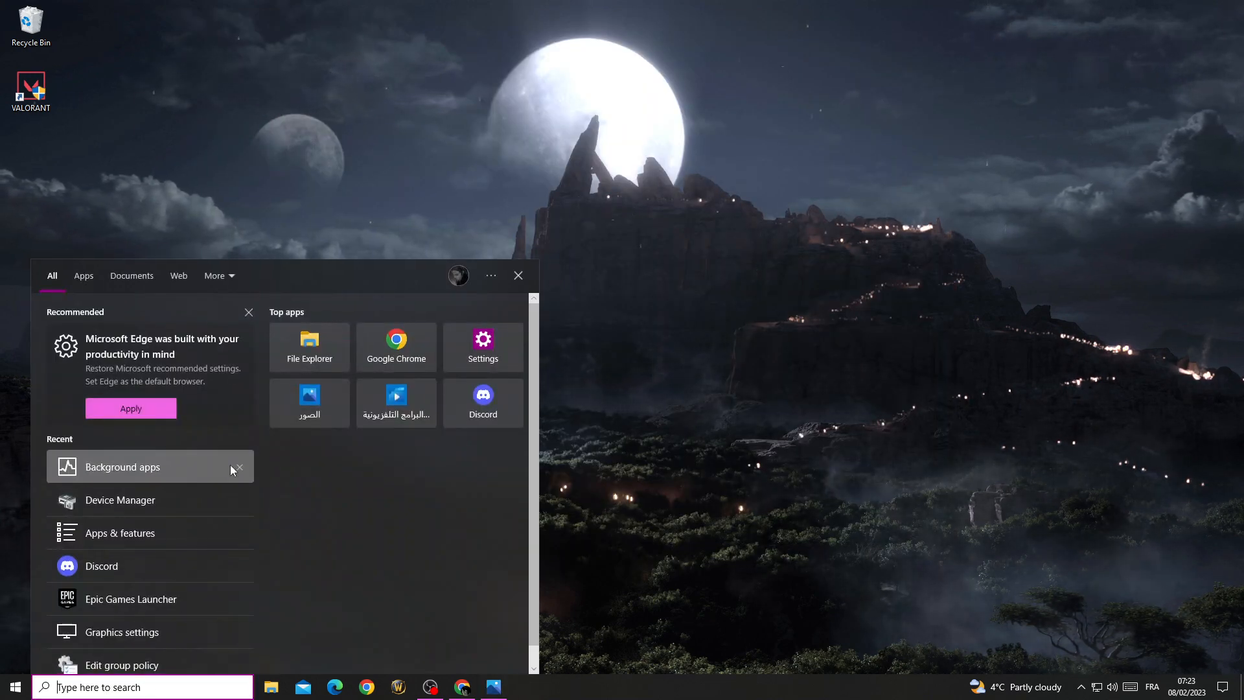
text(ser)
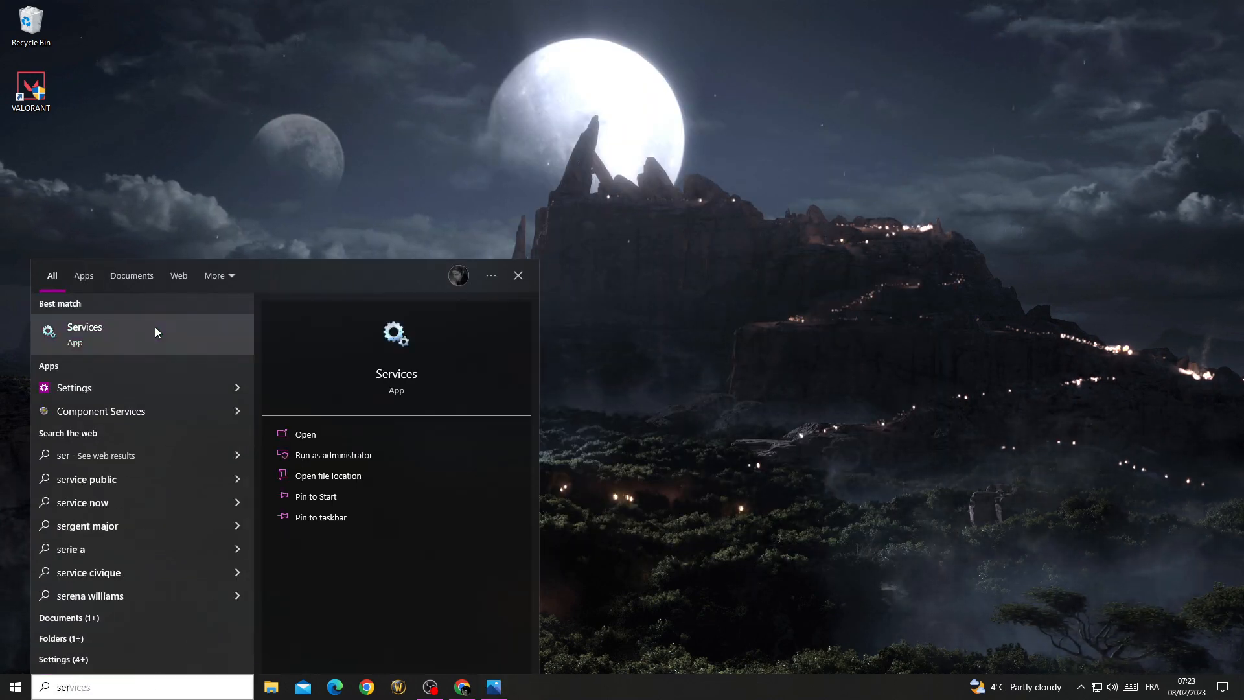
click(155, 327)
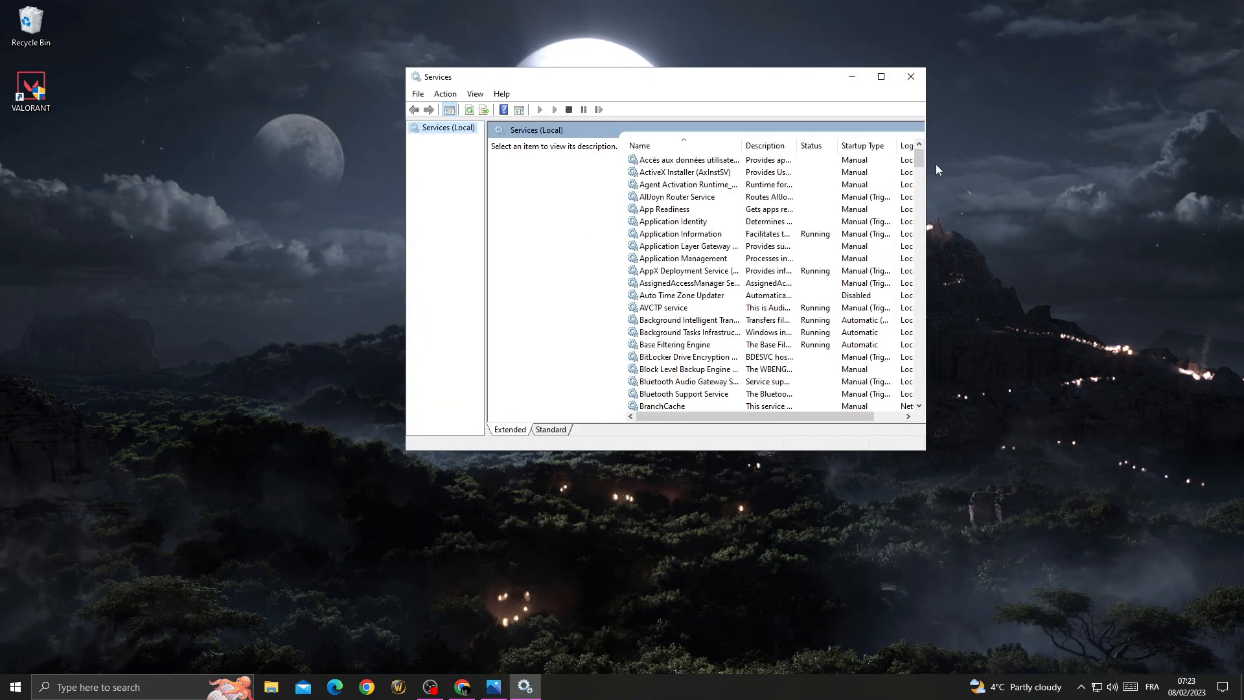
drag(919, 163, 920, 350)
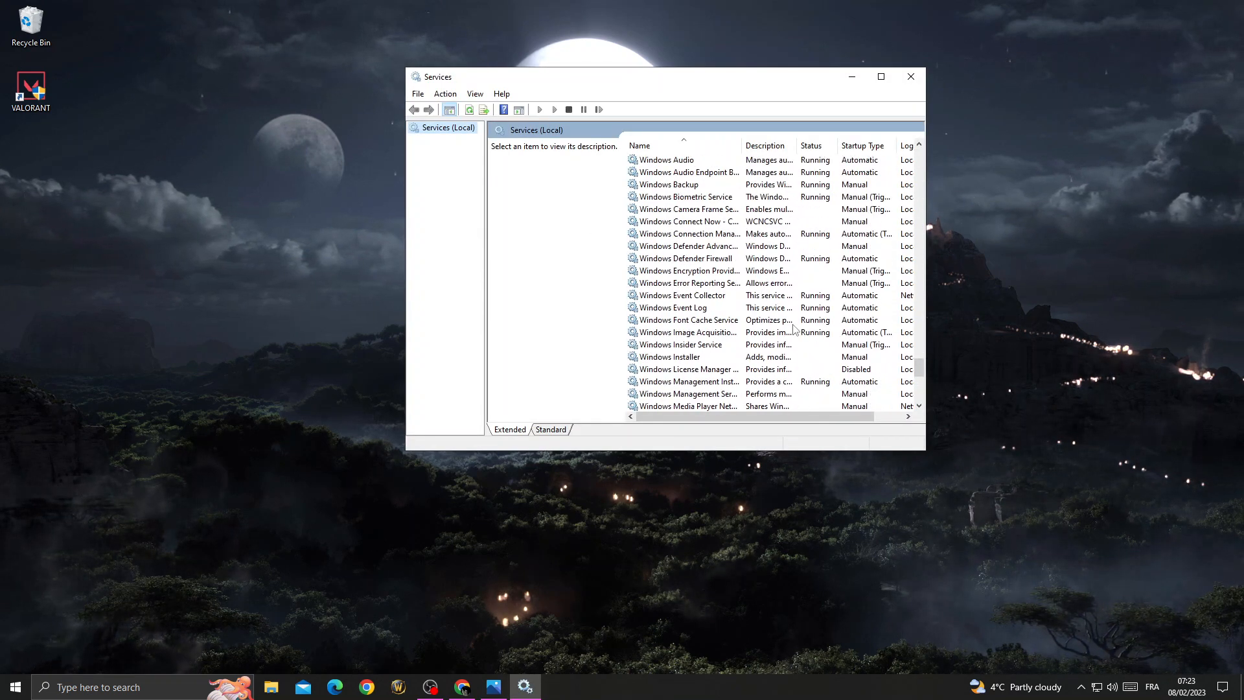
scroll(680, 320, up, 1)
Bring up the vgc service's Properties window and move it to the right.
click(646, 344)
right_click(646, 344)
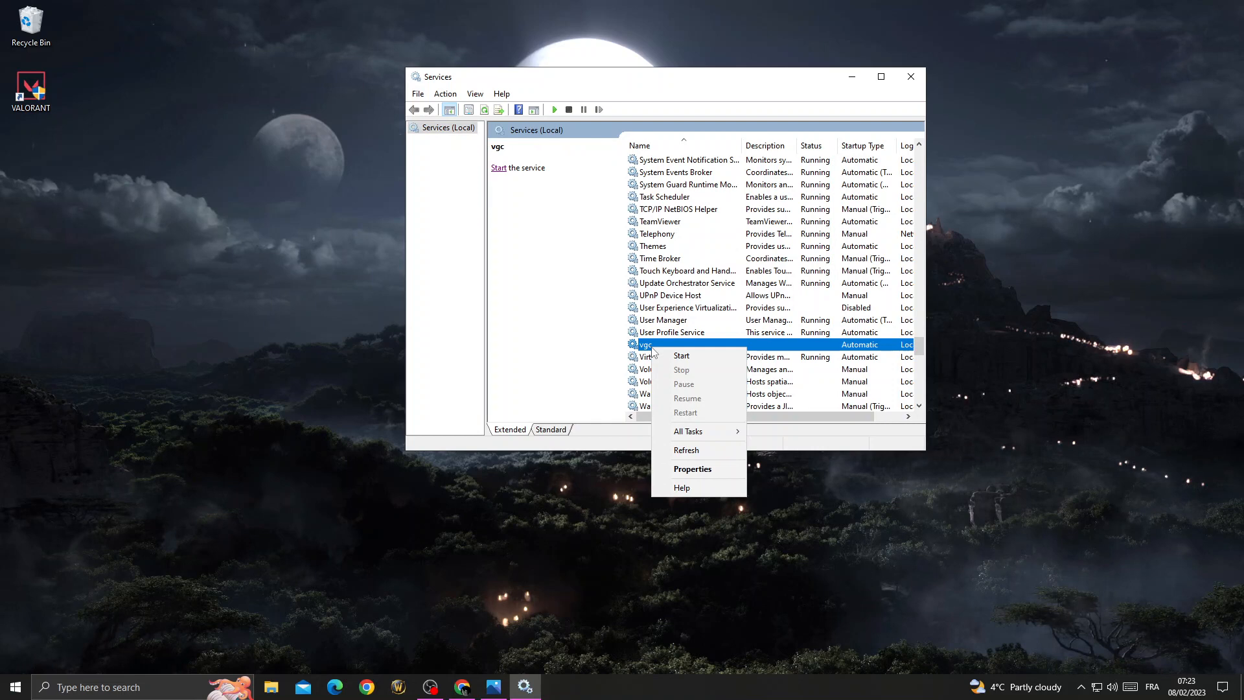
click(694, 468)
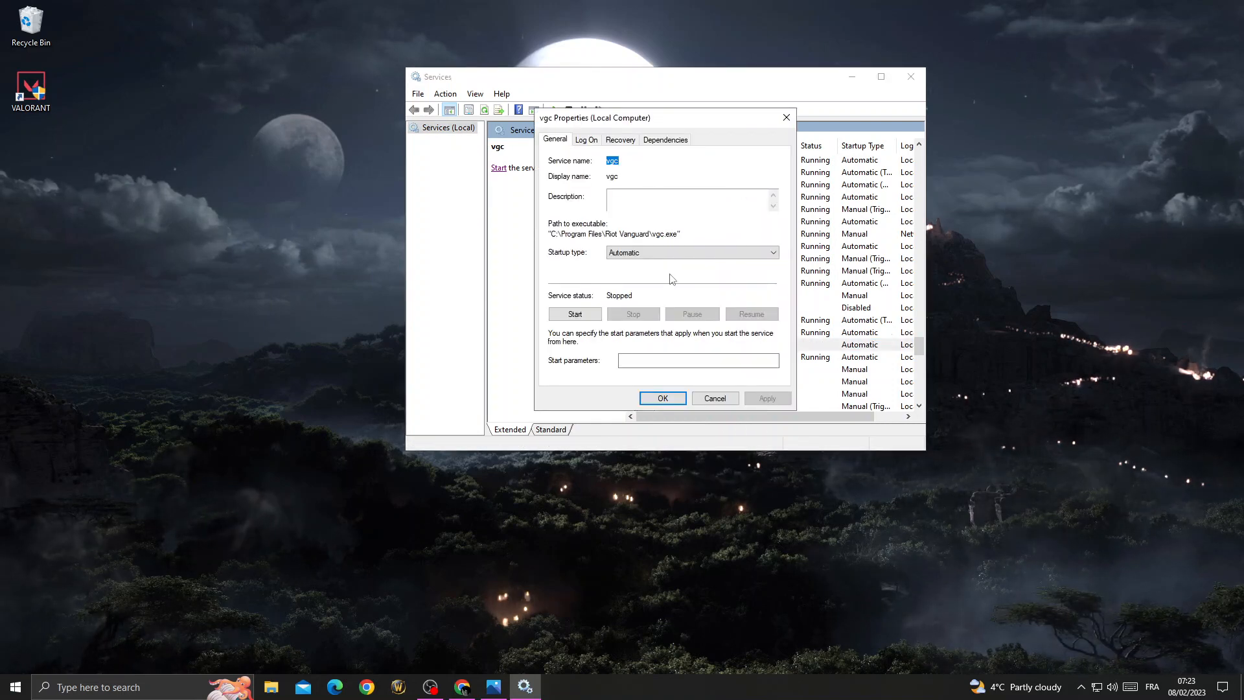
drag(689, 121, 837, 123)
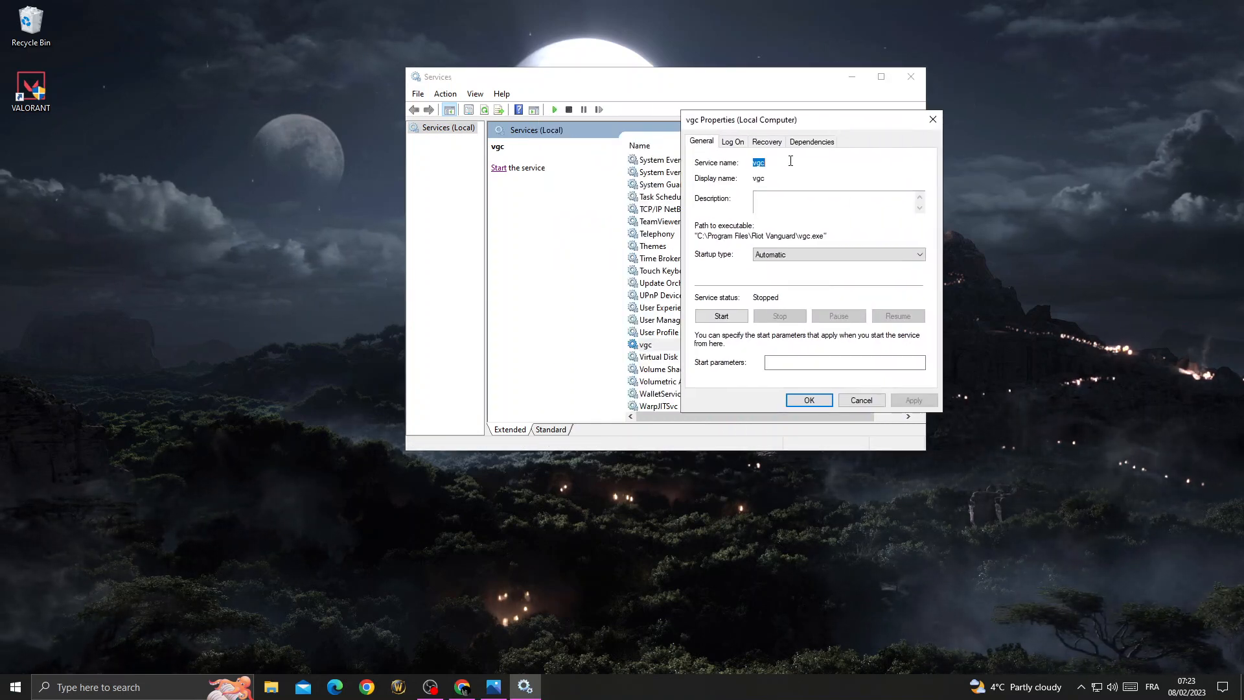
Set the vgc startup type to Automatic, apply it and confirm.
click(835, 255)
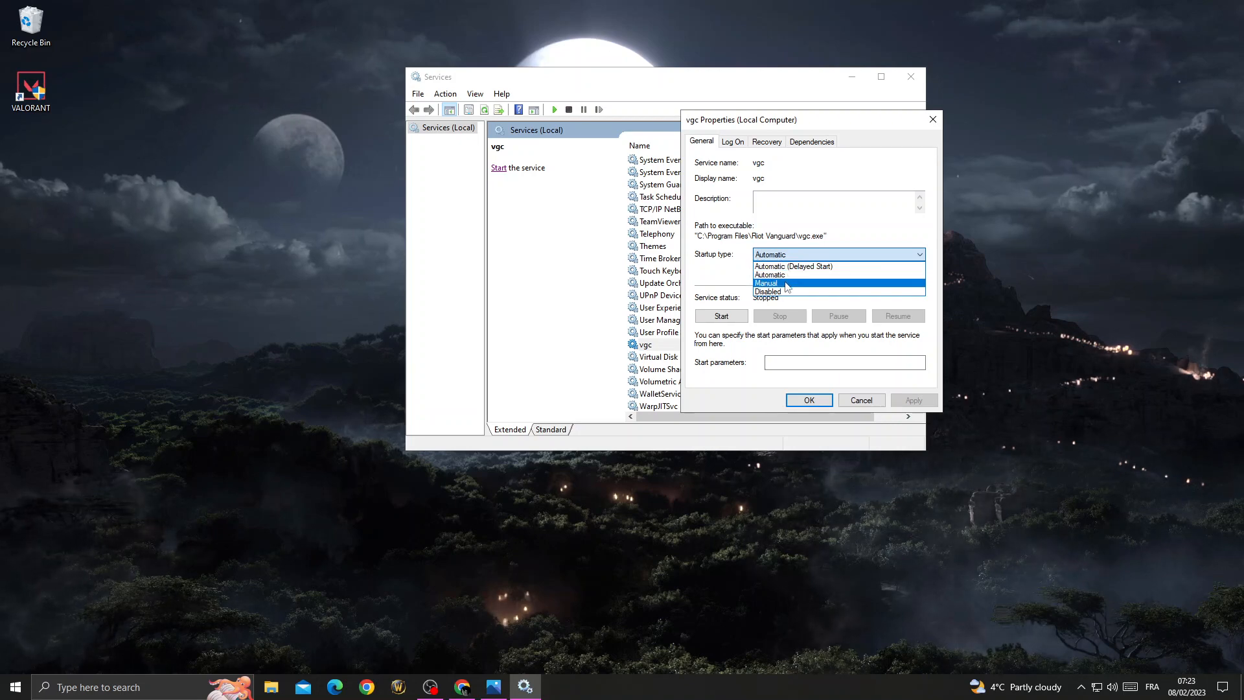
click(793, 280)
click(837, 255)
click(792, 266)
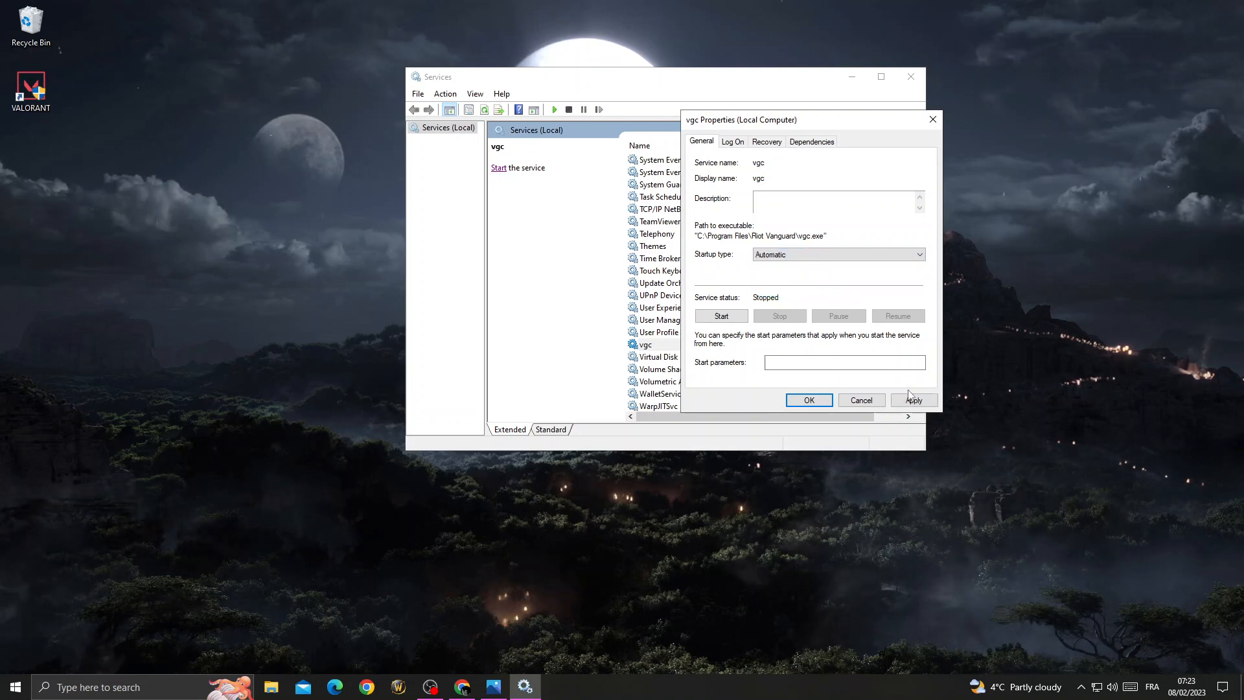
click(914, 399)
click(809, 399)
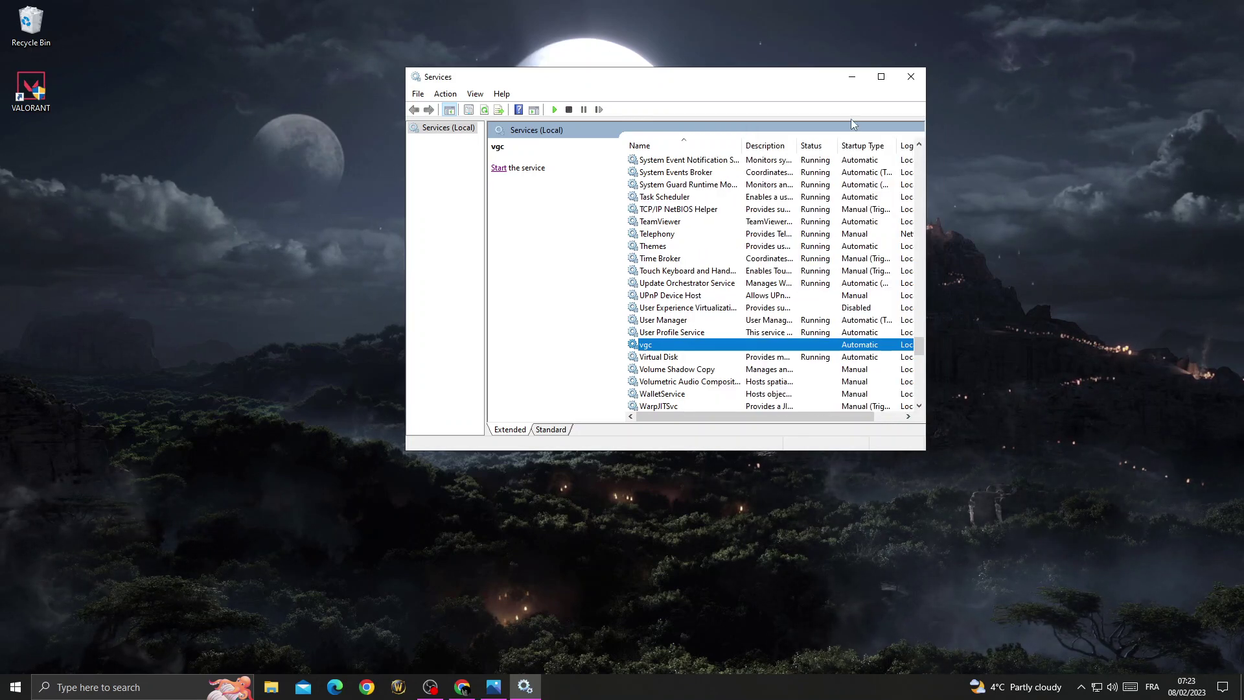
Close Services and reach Virus & threat protection's Manage settings in Windows Security from the tray.
click(911, 78)
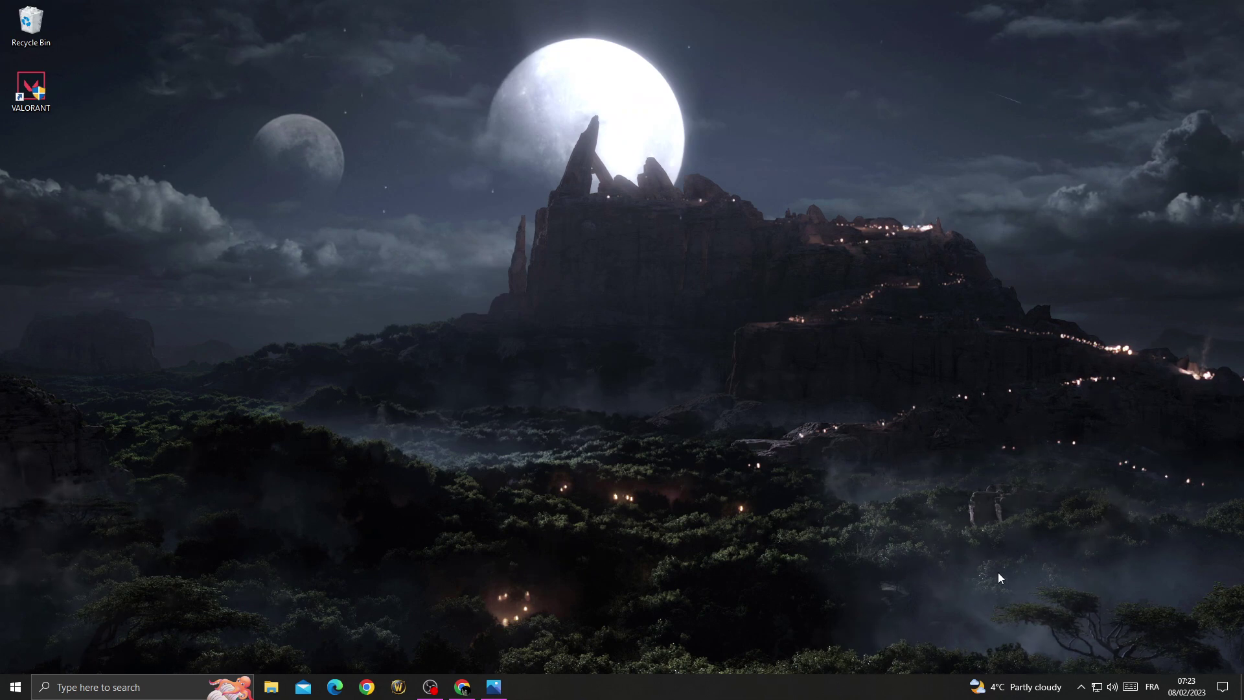
click(1081, 686)
click(1059, 631)
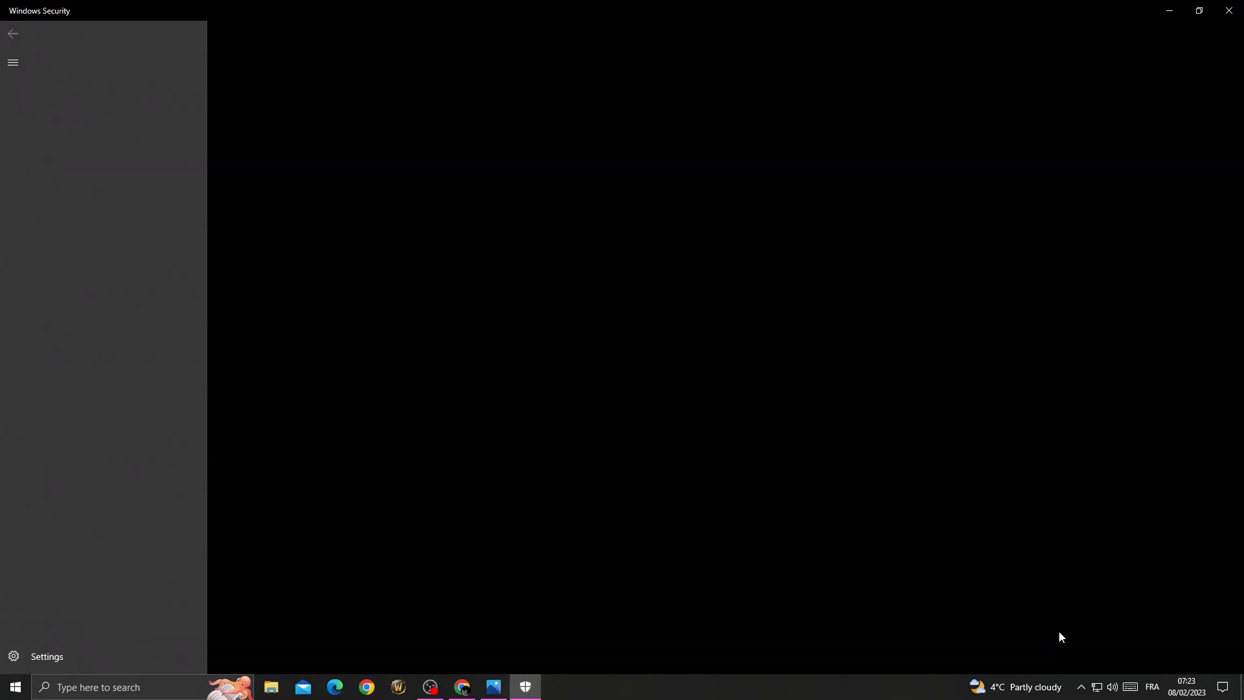
click(275, 197)
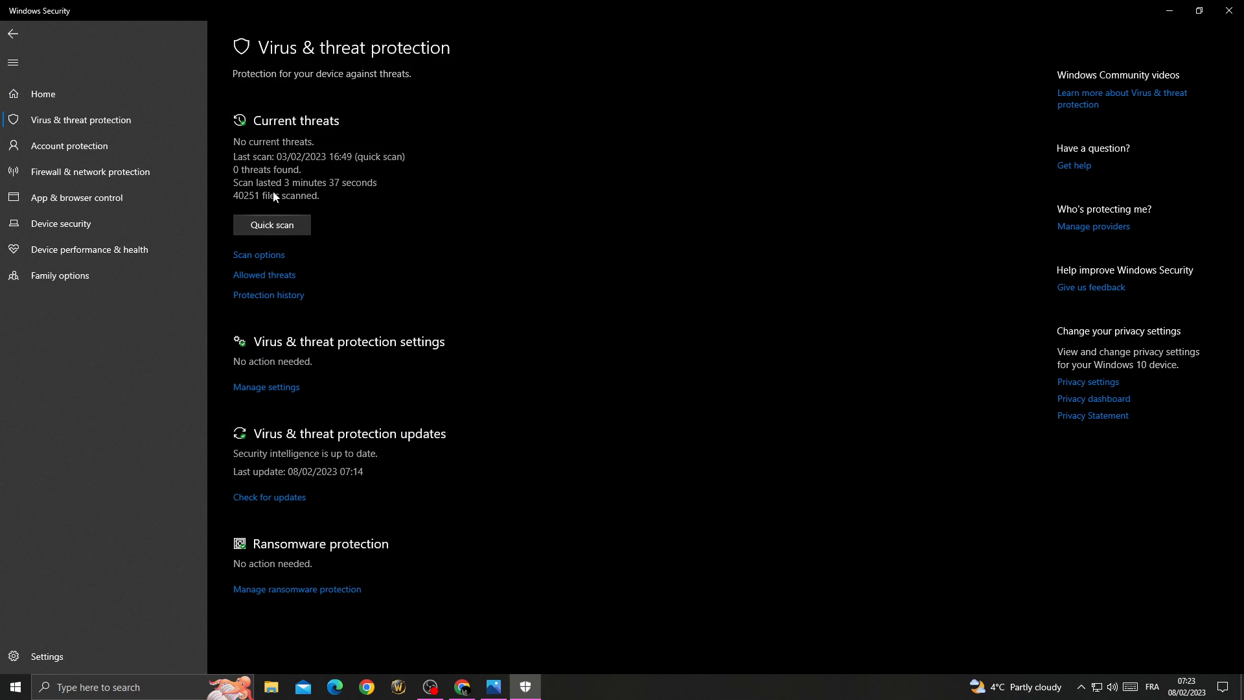
click(245, 389)
scroll(245, 388, down, 5)
scroll(245, 389, down, 1)
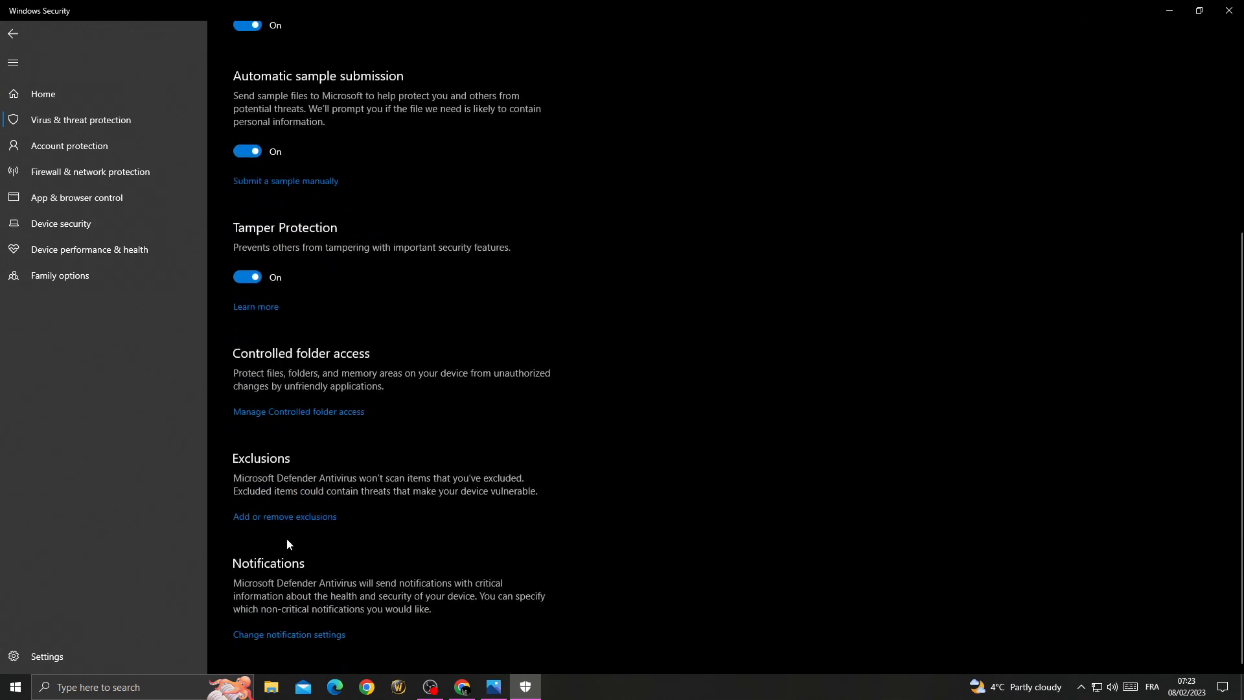
From the exclusions page, browse to Riot Games\VALORANT\live\ShooterGame\Binaries\Win64.
click(283, 516)
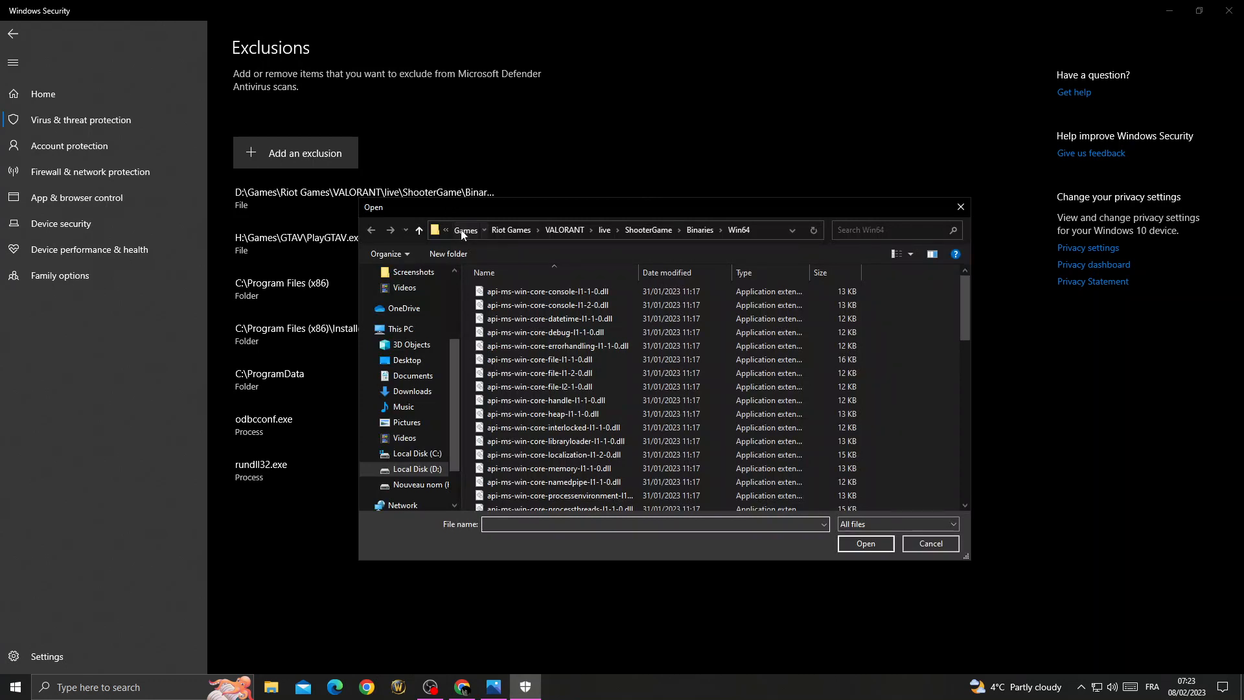
click(464, 230)
double_click(525, 337)
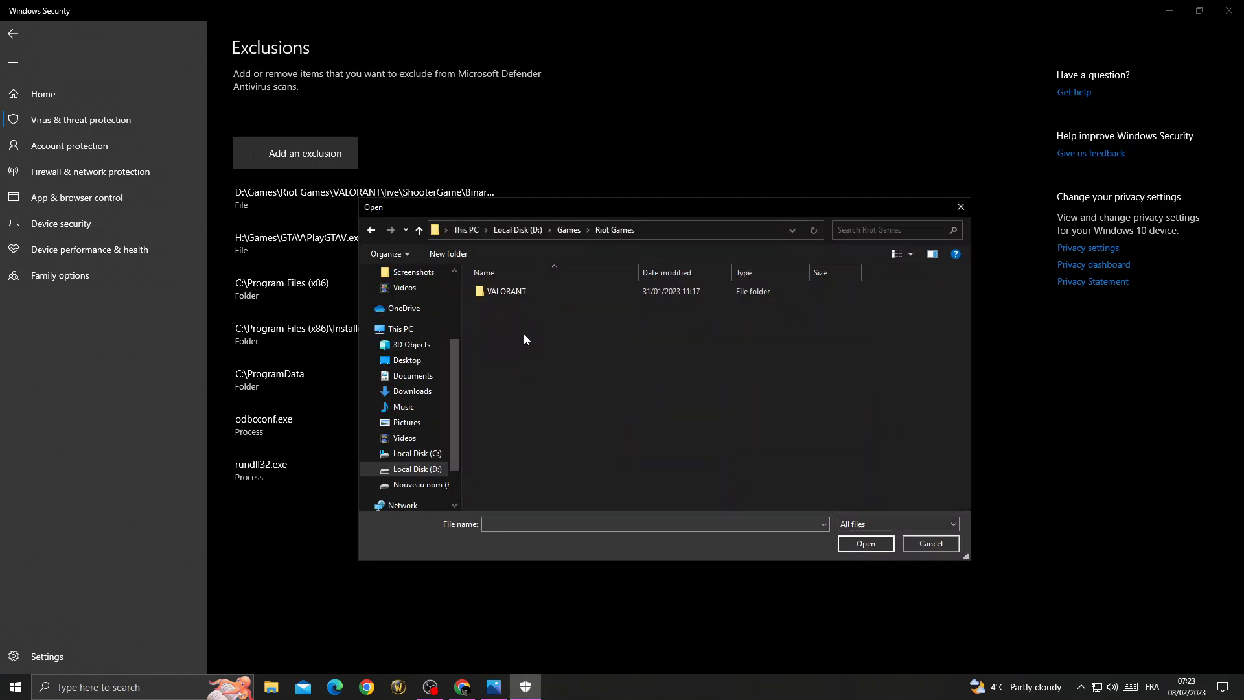
double_click(549, 290)
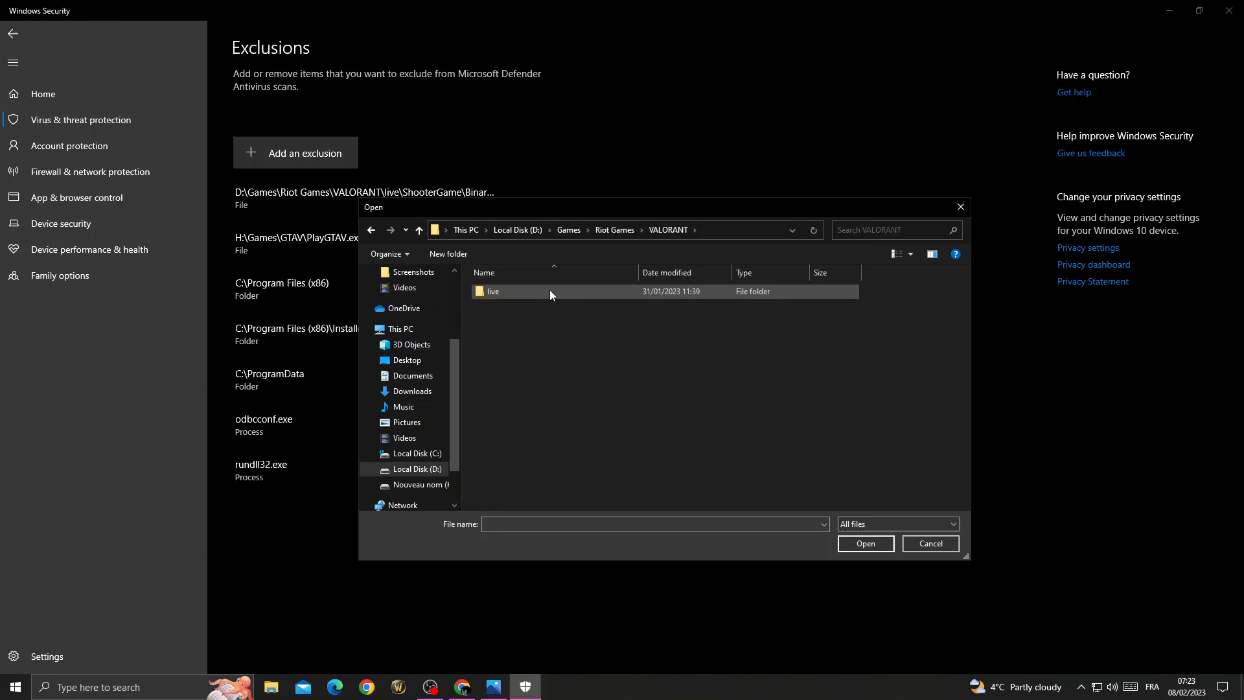
double_click(550, 290)
double_click(538, 304)
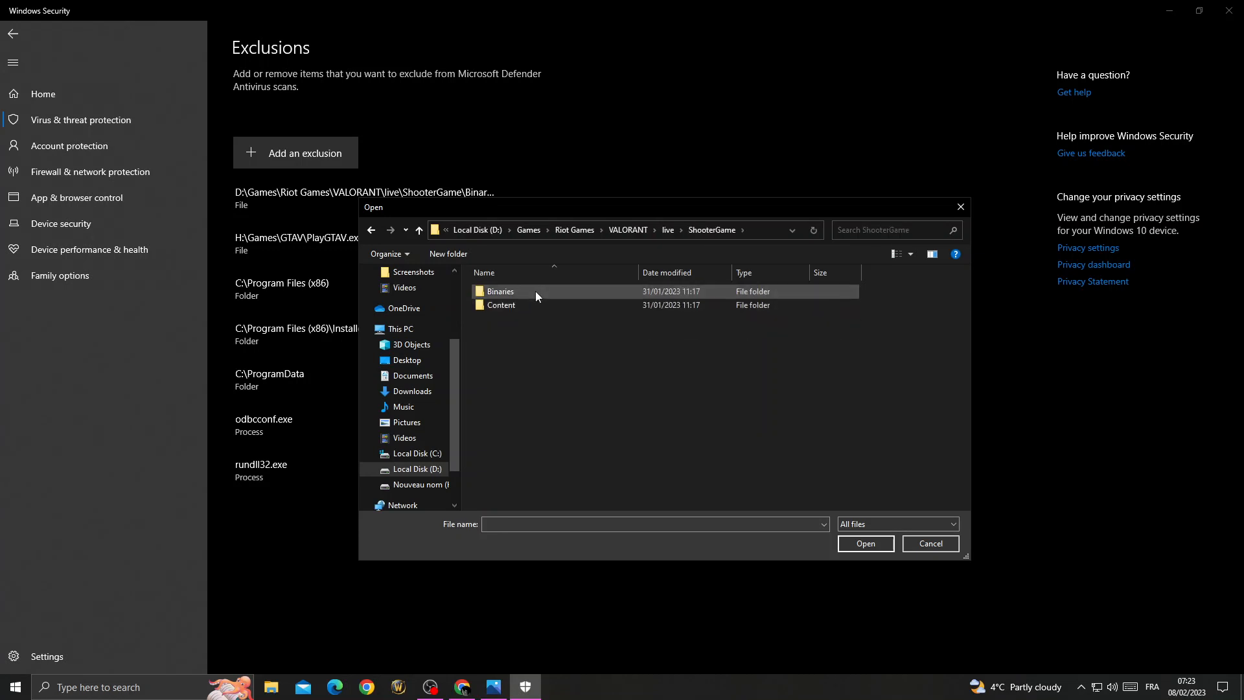
double_click(536, 291)
double_click(535, 291)
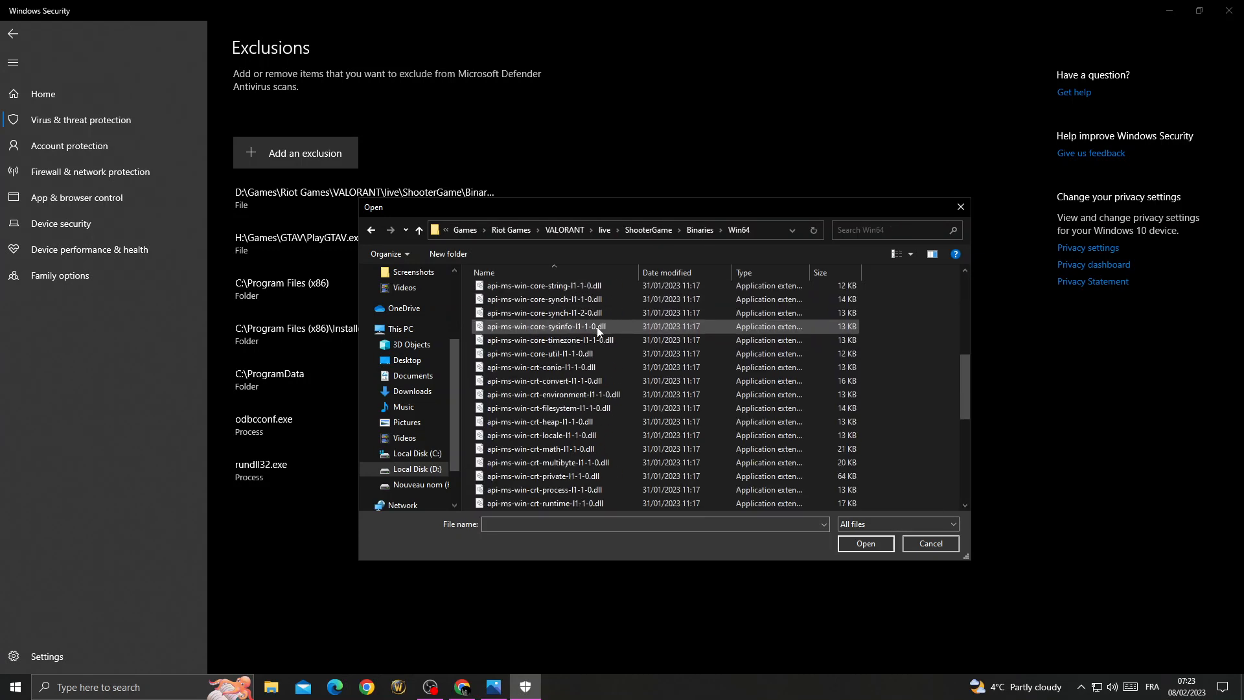
scroll(596, 327, down, 5)
Add VALORANT-Win64-Shipping as an exclusion and close Windows Security.
click(552, 449)
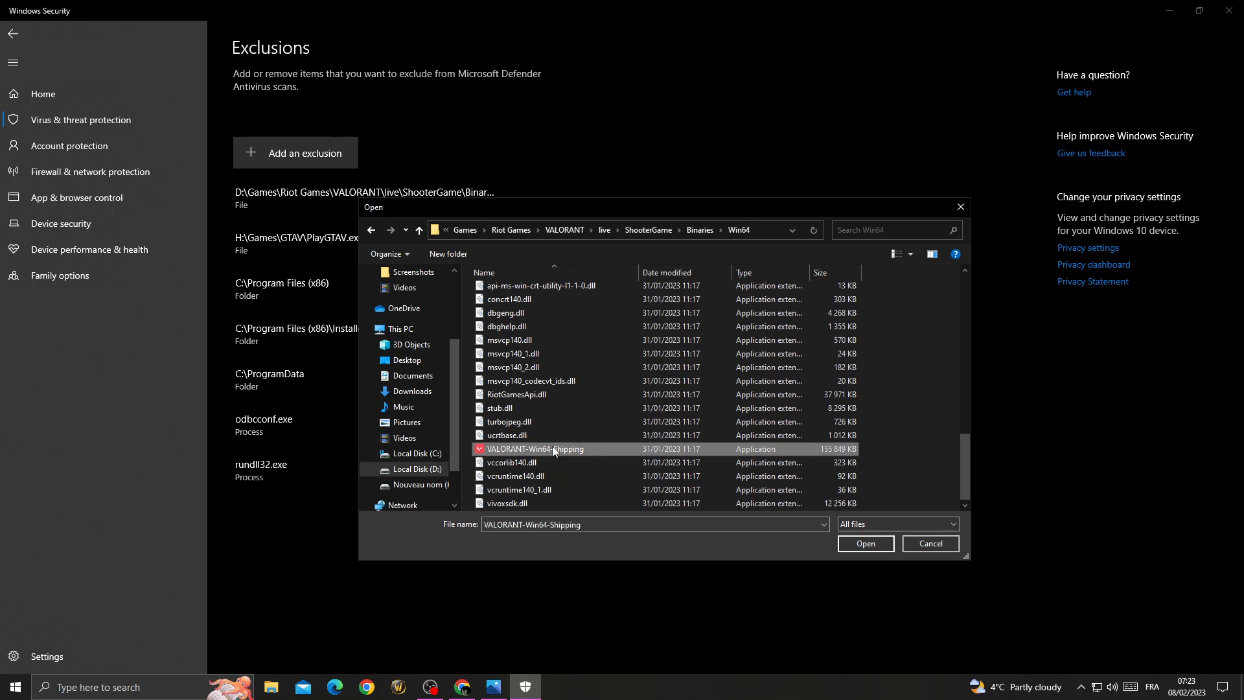
right_click(552, 448)
click(586, 156)
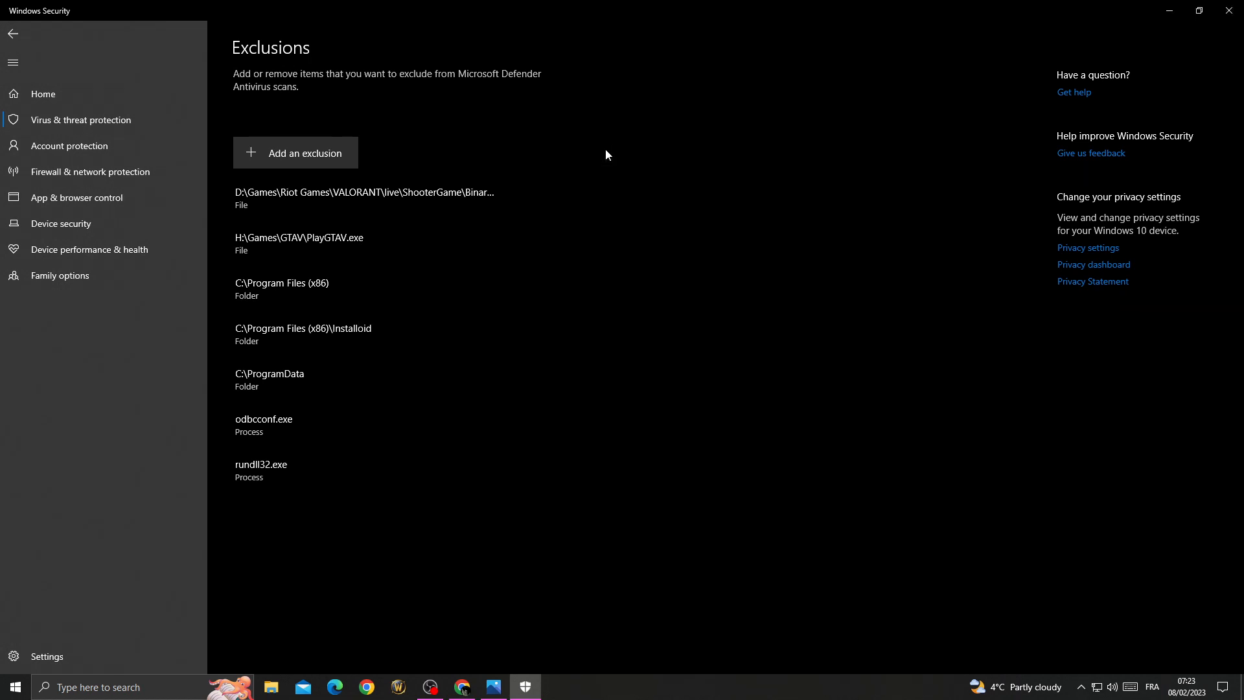
click(1228, 9)
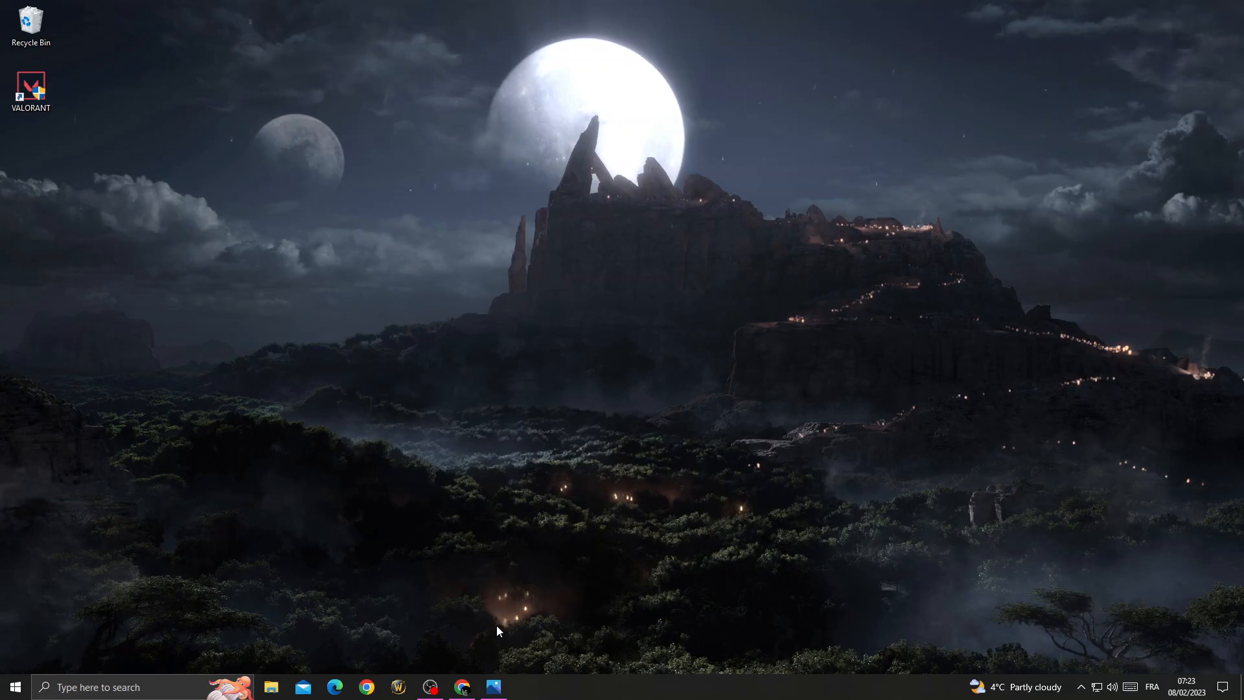
click(430, 688)
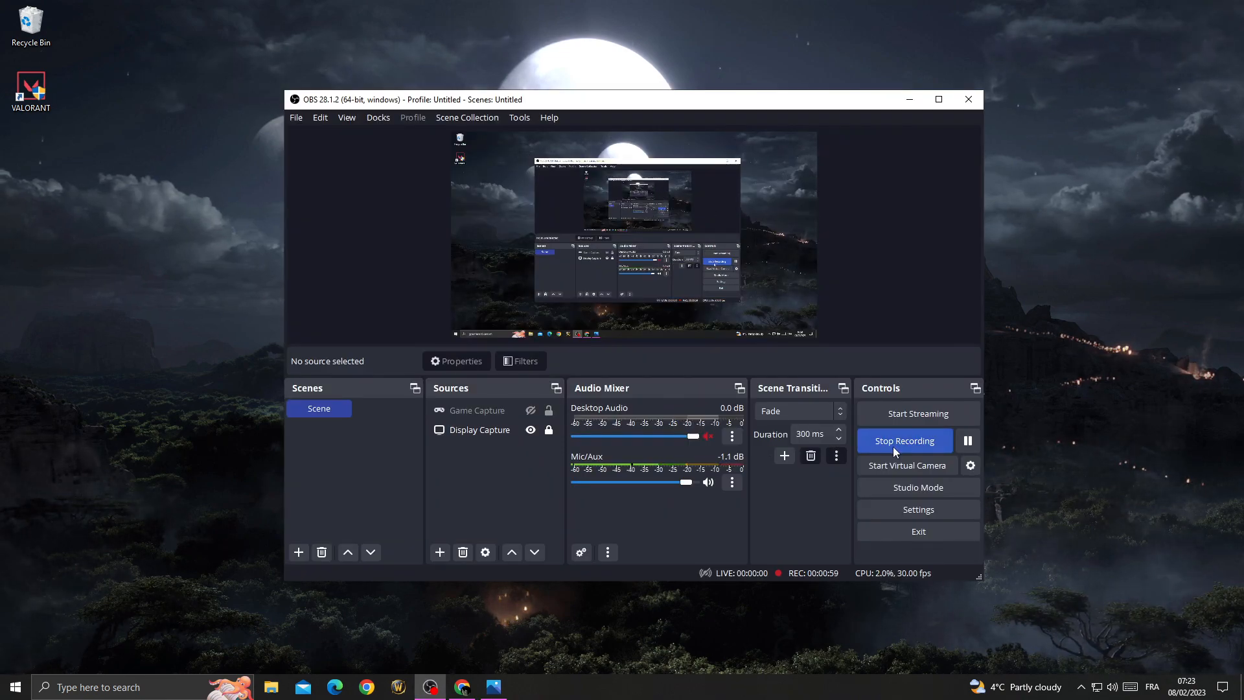